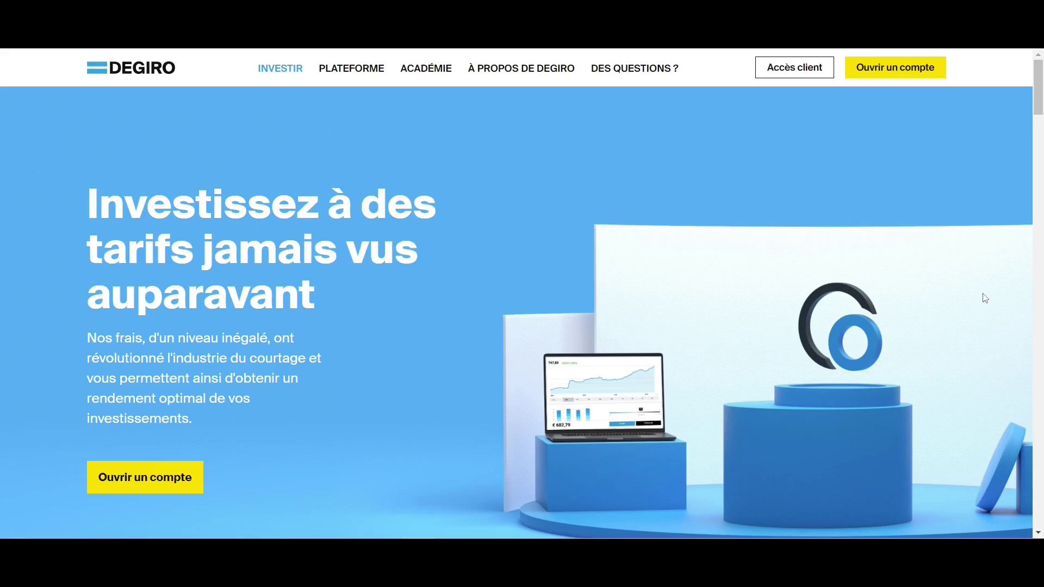
# Look through the DEGIRO pricing page down to the fee comparison section
pyautogui.scroll(-12, 985, 297)
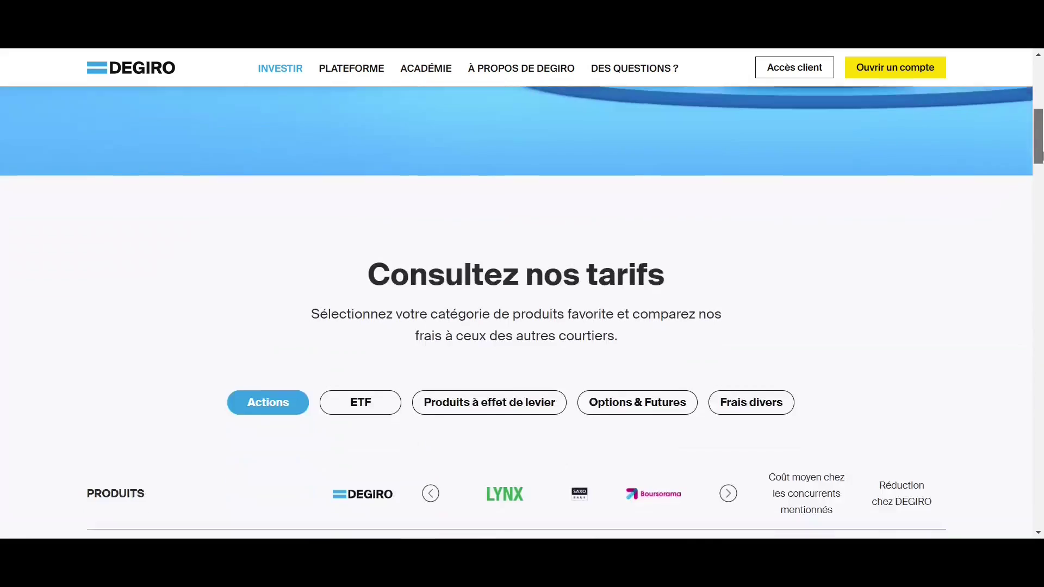
pyautogui.scroll(1, 1041, 189)
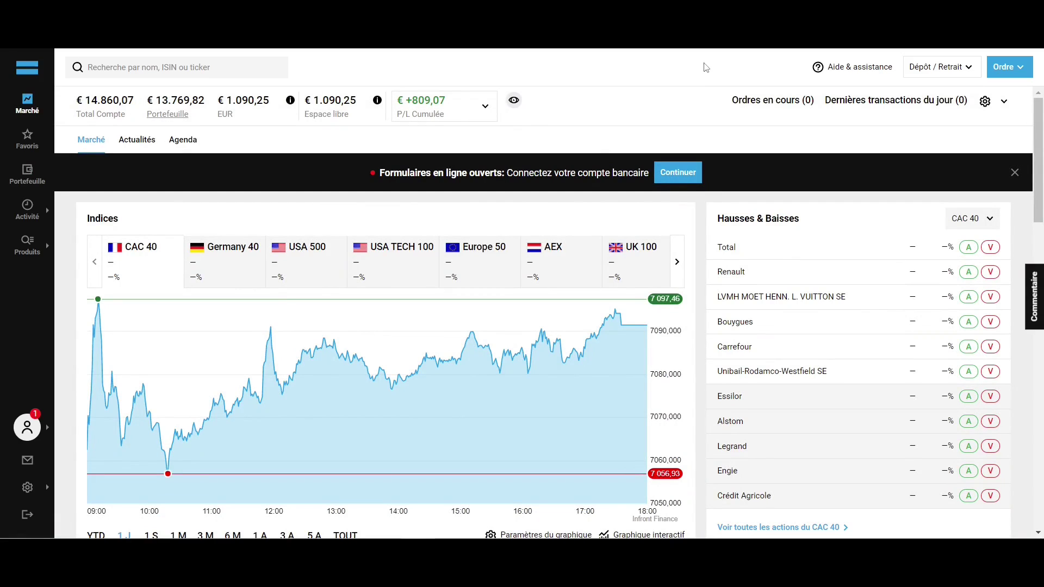
# View the deposit and withdrawal options, and look through the market overview's news, agenda and currencies
pyautogui.click(875, 74)
pyautogui.click(932, 73)
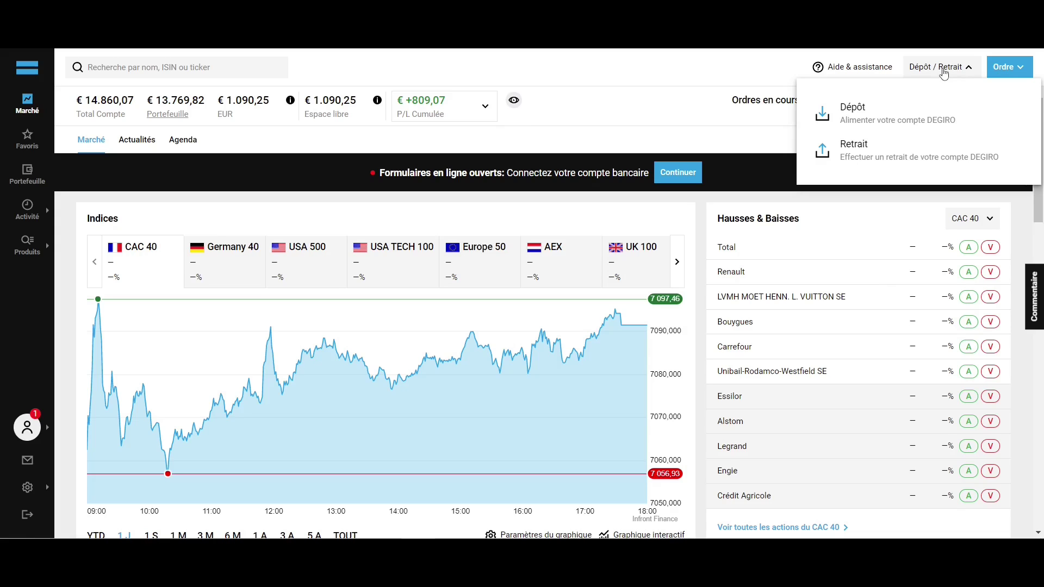
pyautogui.click(944, 72)
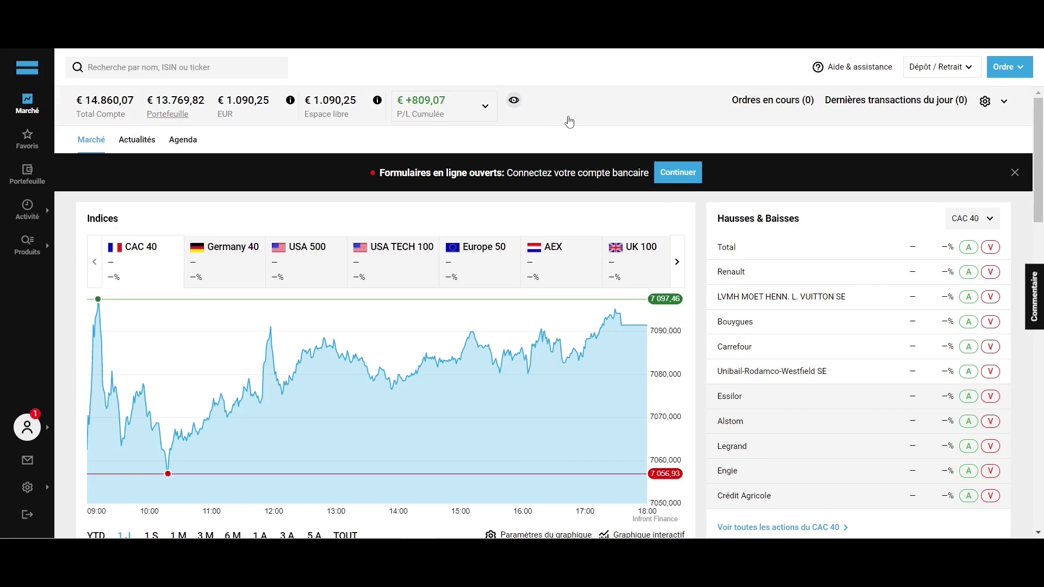
pyautogui.scroll(-5, 696, 223)
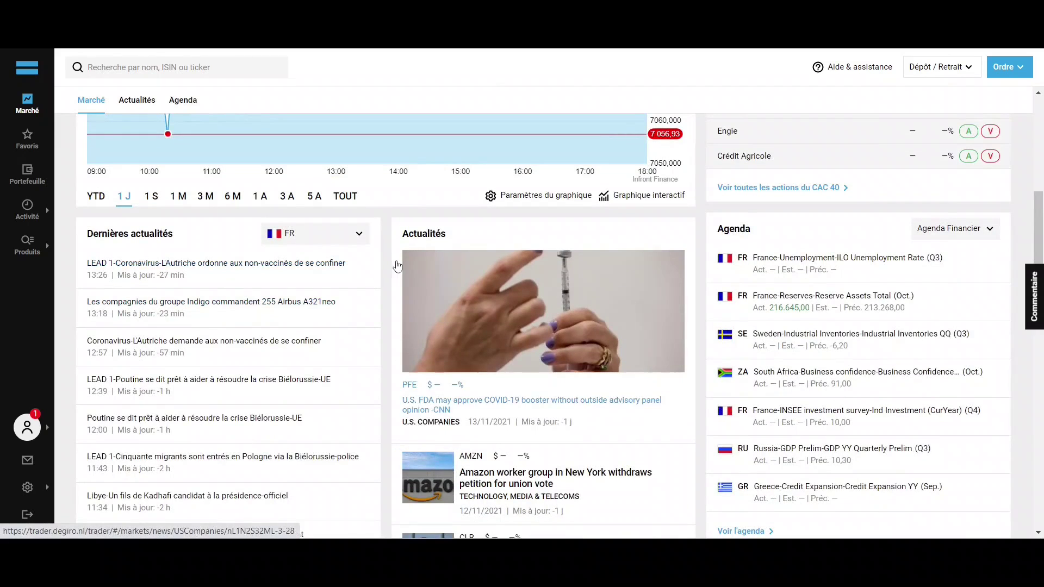
pyautogui.scroll(-5, 392, 261)
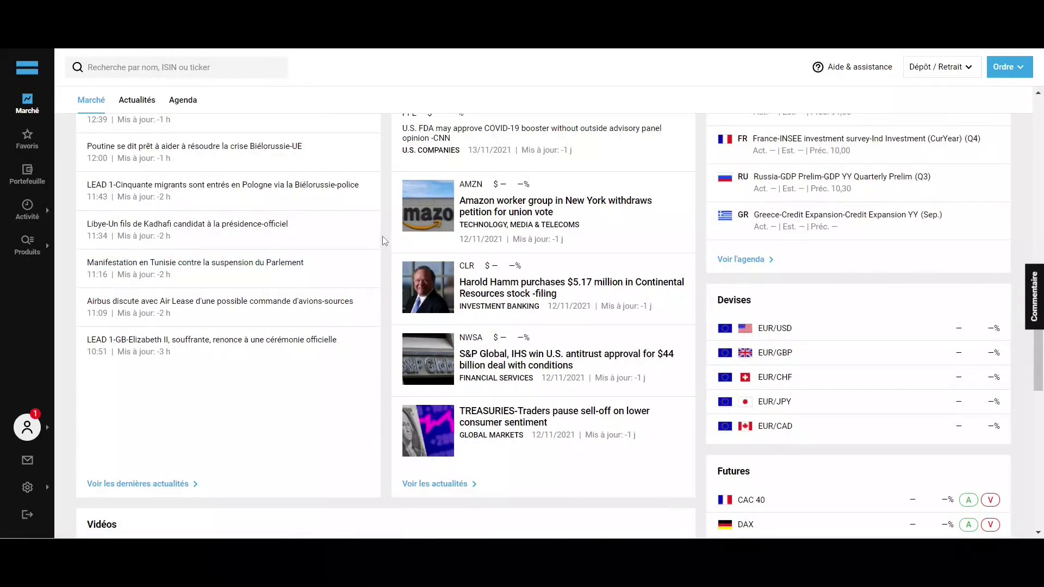
# Open the favourites list and review the saved products
pyautogui.click(27, 137)
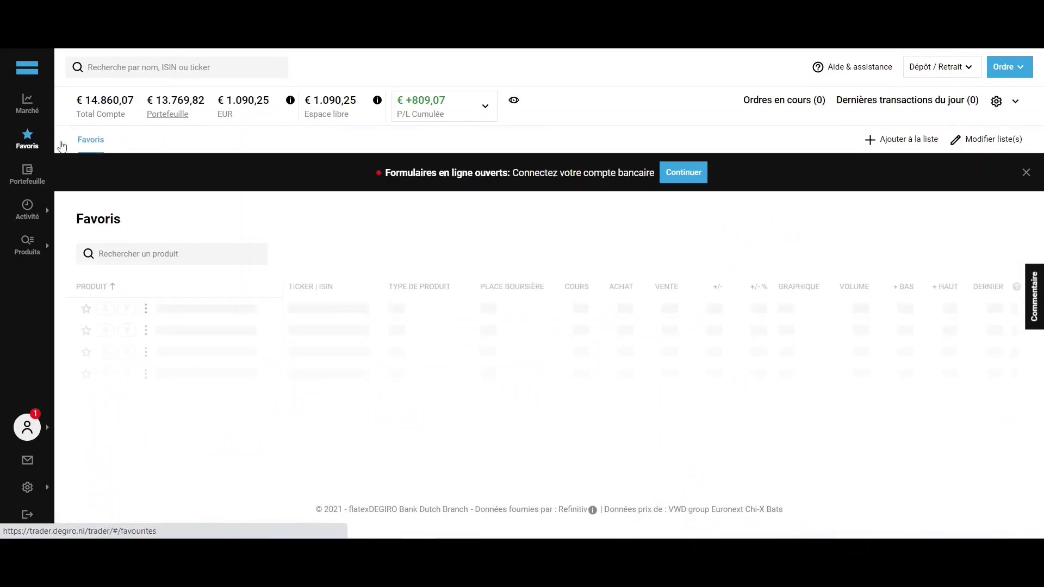
pyautogui.scroll(-3, 298, 212)
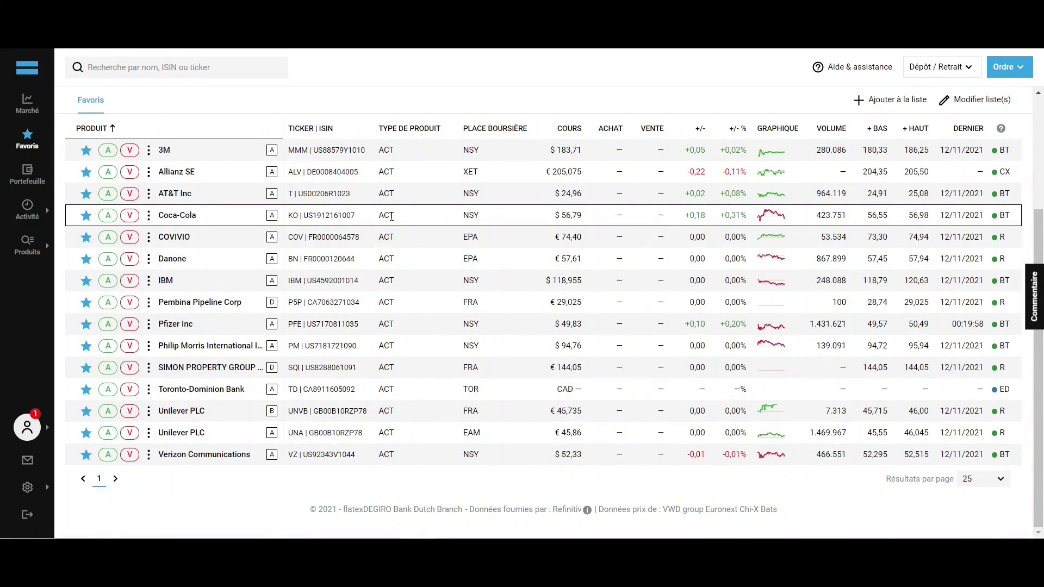
pyautogui.scroll(3, 392, 216)
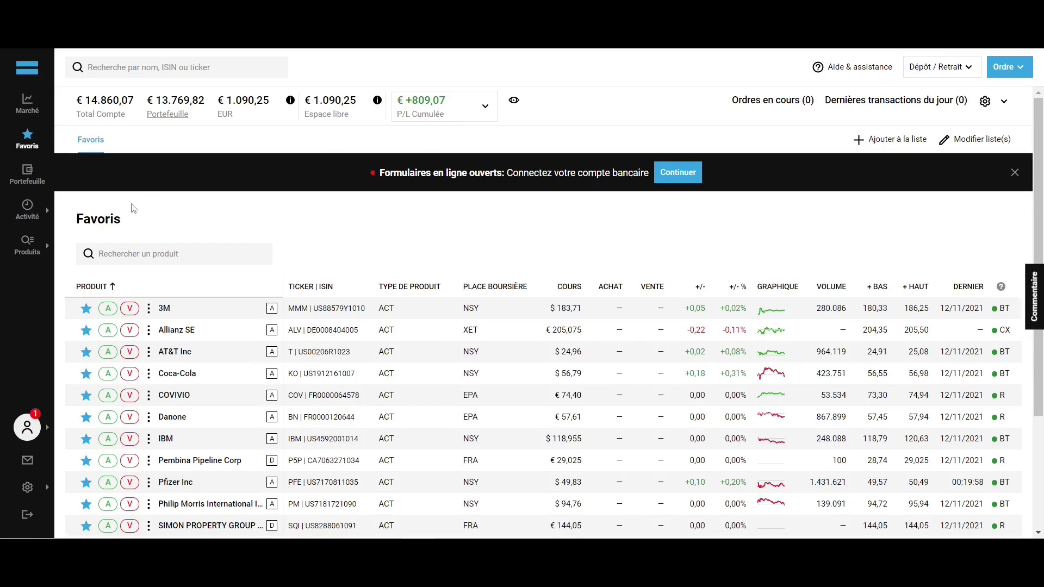
# Display the product list of all stocks for France
pyautogui.moveTo(21, 255)
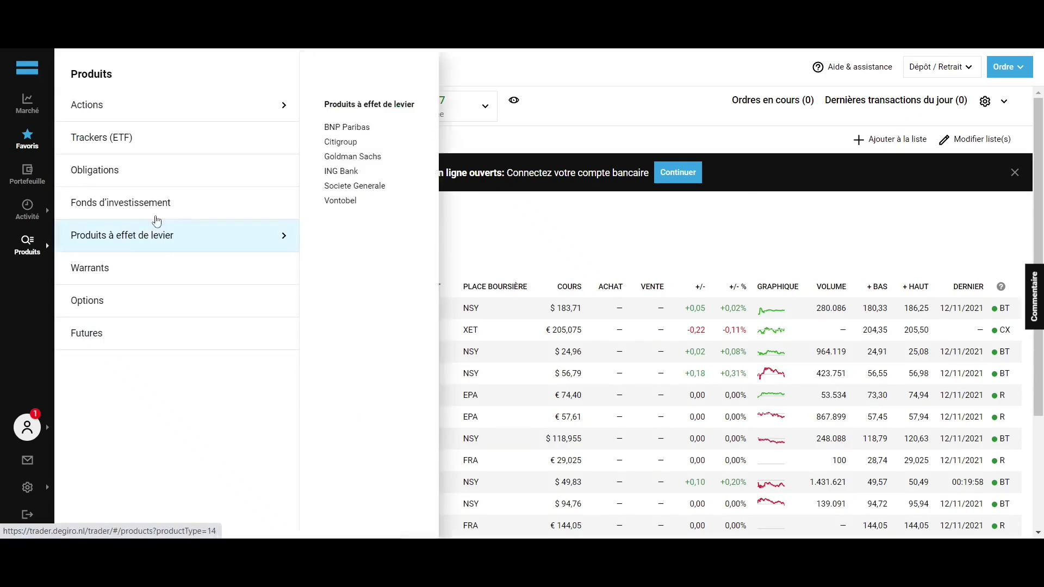
pyautogui.moveTo(186, 105)
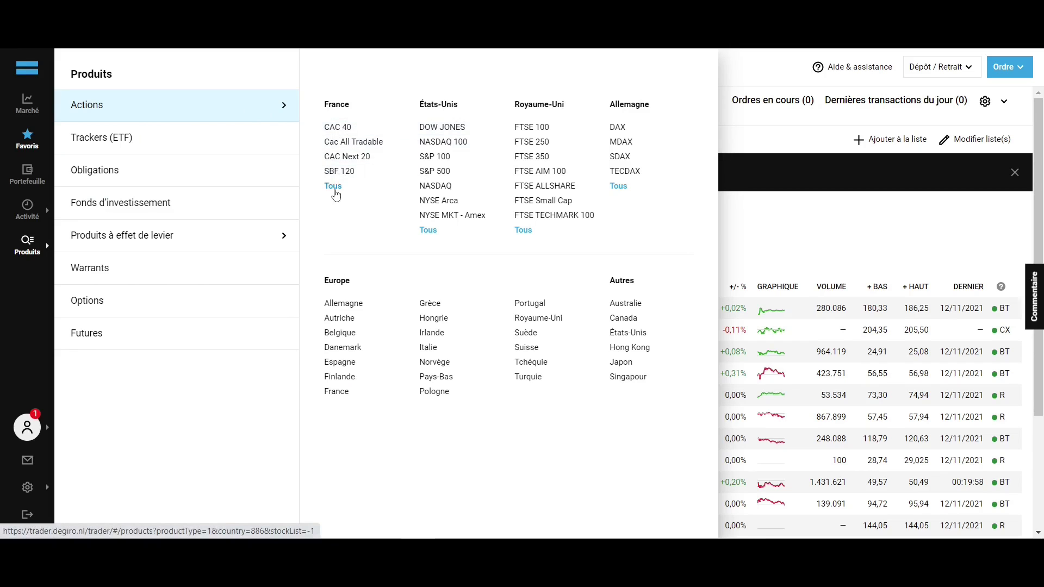
pyautogui.click(334, 187)
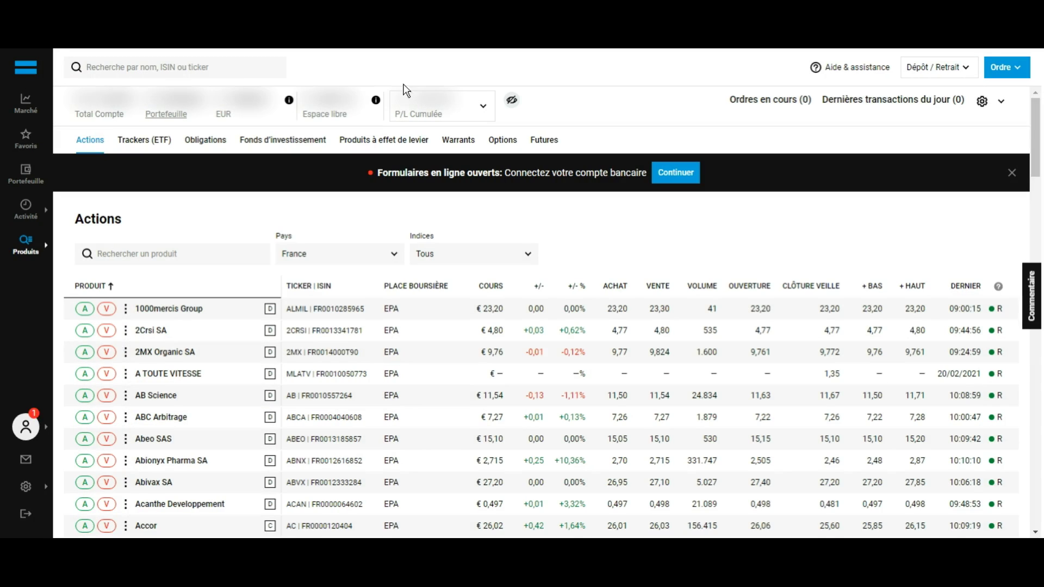
# Search for the stock WAGA ENERGY PROM and open its product page
pyautogui.click(181, 74)
pyautogui.write('WAGA ENERGY PROM')
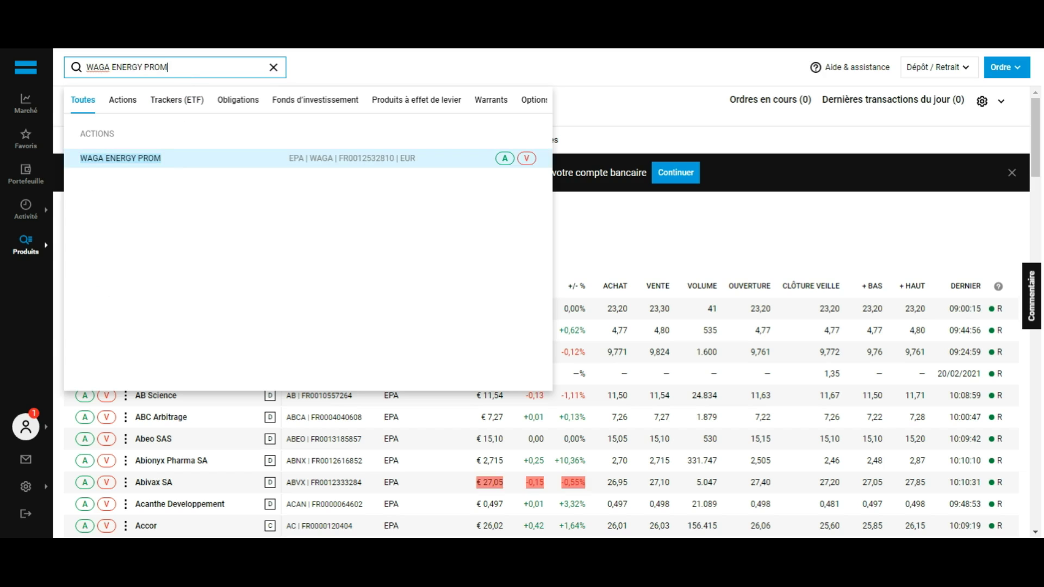
pyautogui.click(178, 172)
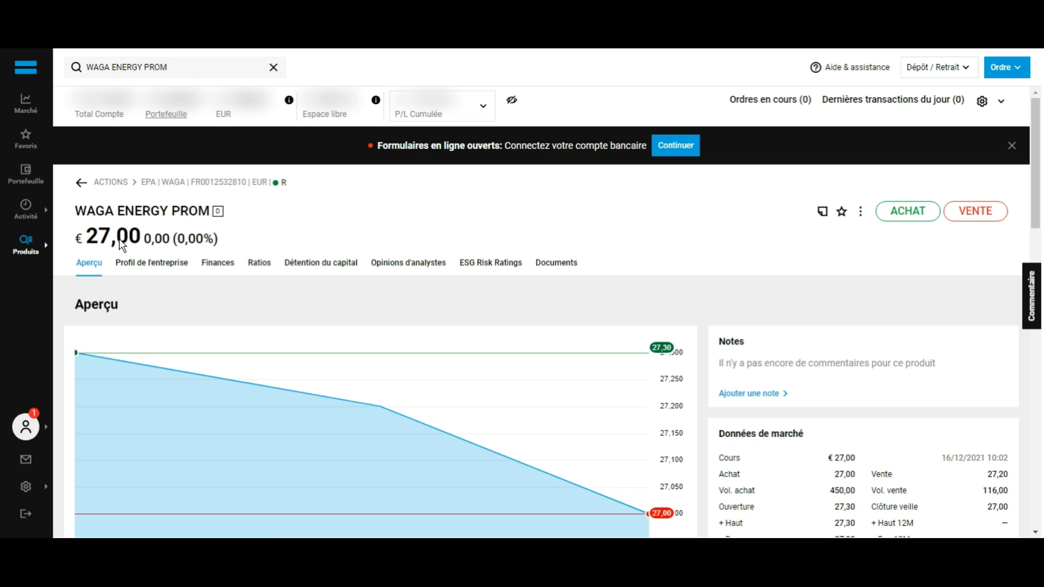
# Examine the WAGA ENERGY PROM price chart, market data and finances, and return to the overview
pyautogui.scroll(-1, 114, 294)
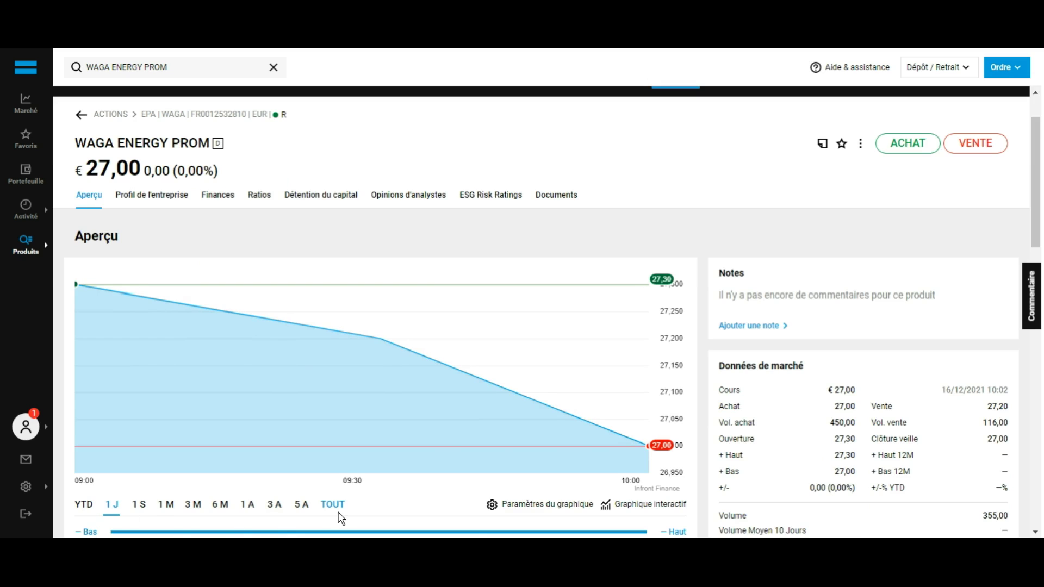
pyautogui.scroll(-4, 314, 296)
pyautogui.scroll(3, 309, 247)
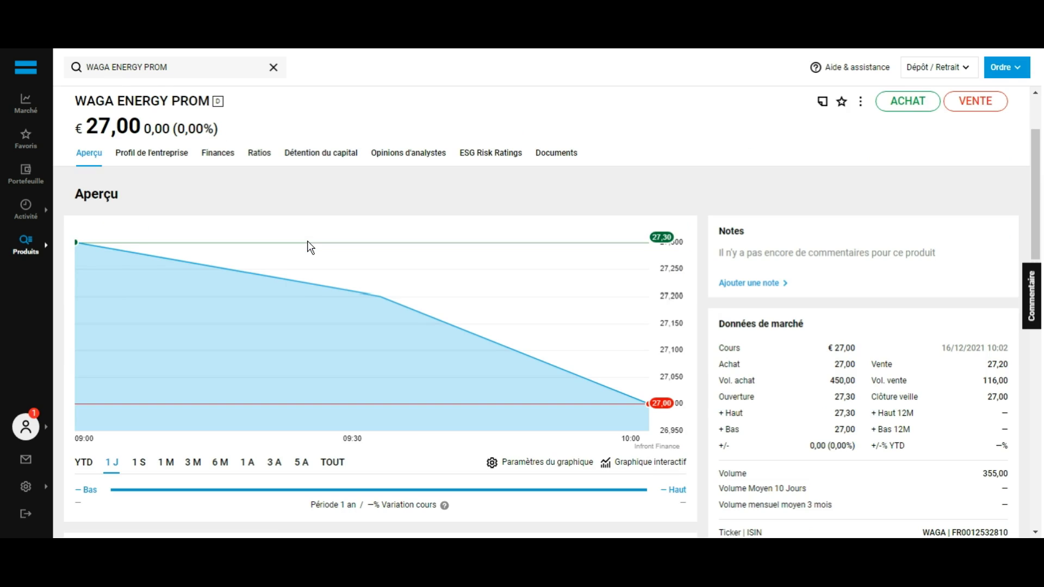
pyautogui.click(216, 158)
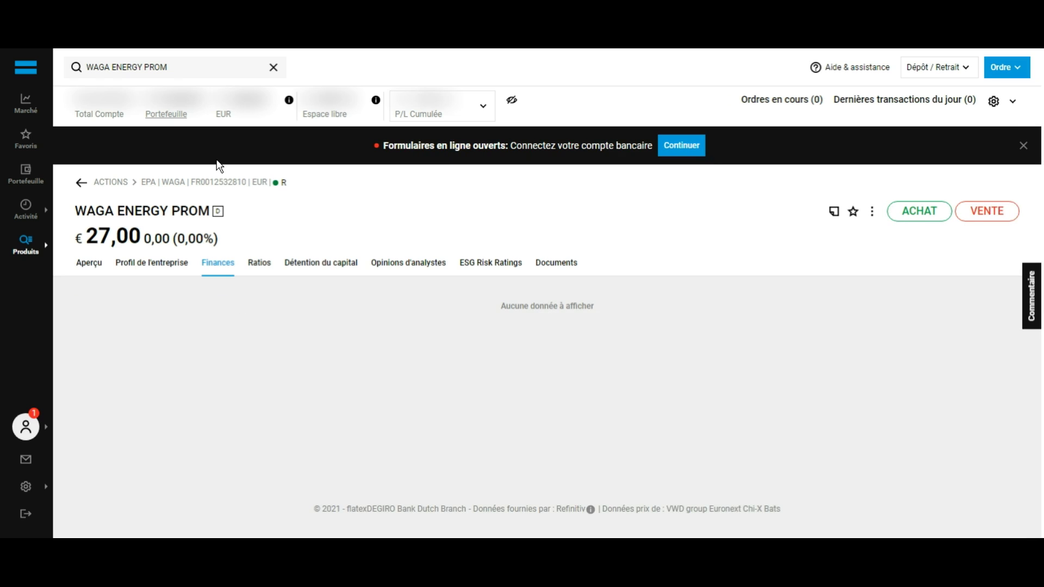
pyautogui.click(89, 263)
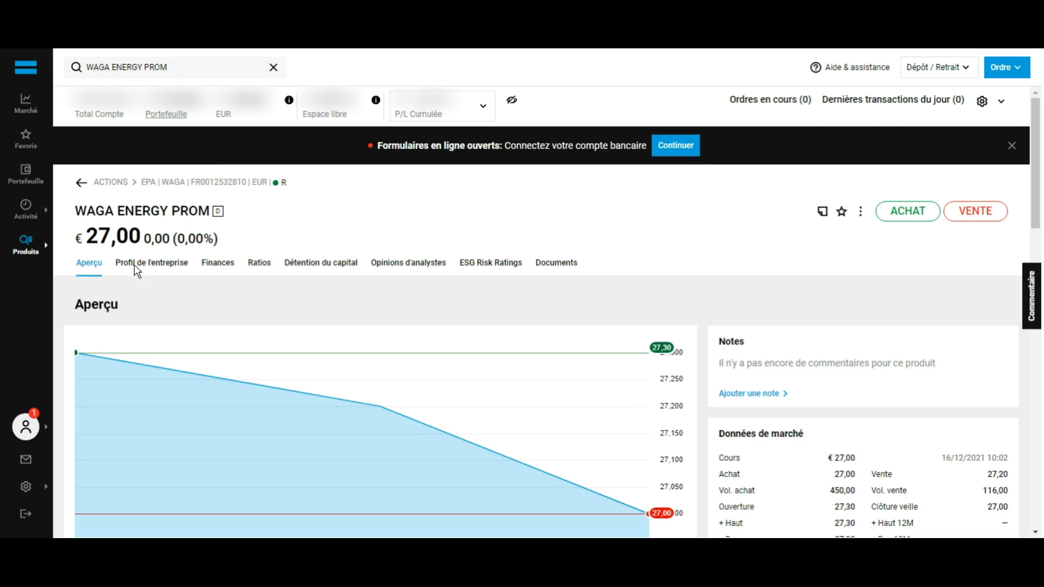
# Prepare a WAGA ENERGY PROM buy order of type "Au marché" with quantity 1, and close it without submitting
pyautogui.click(921, 217)
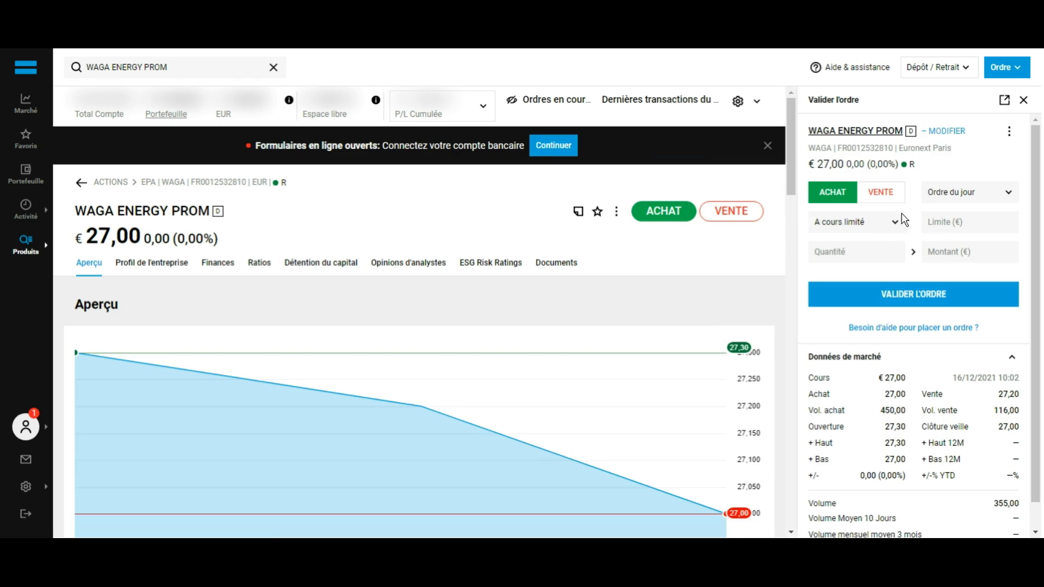
pyautogui.click(870, 230)
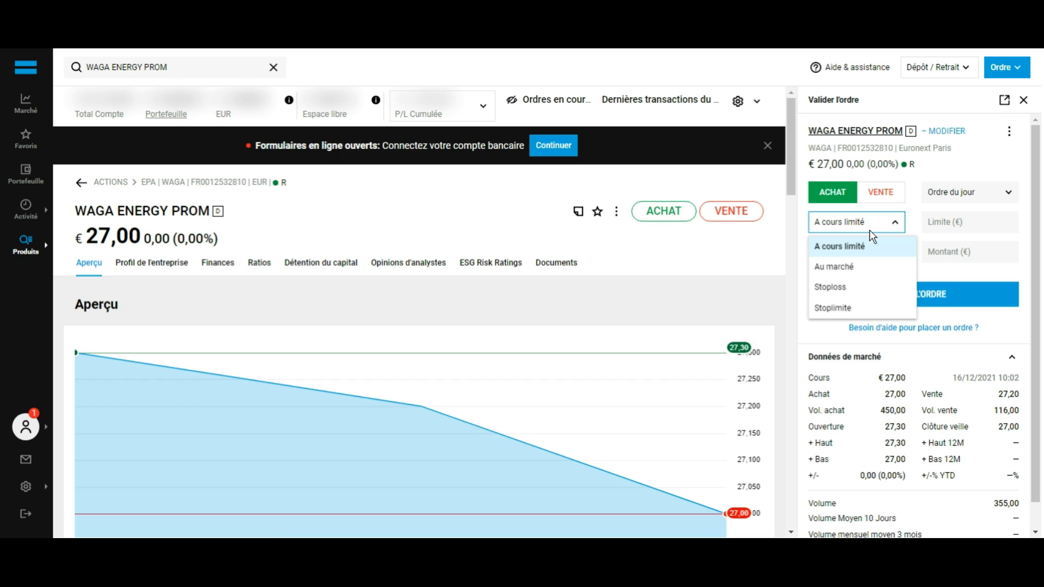
pyautogui.click(877, 267)
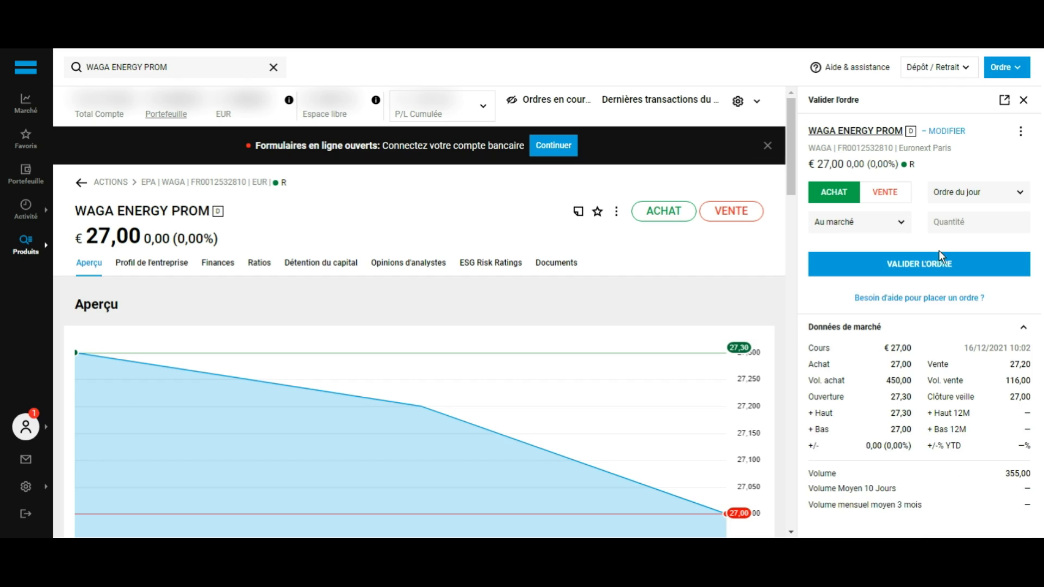
pyautogui.click(989, 226)
pyautogui.write('1')
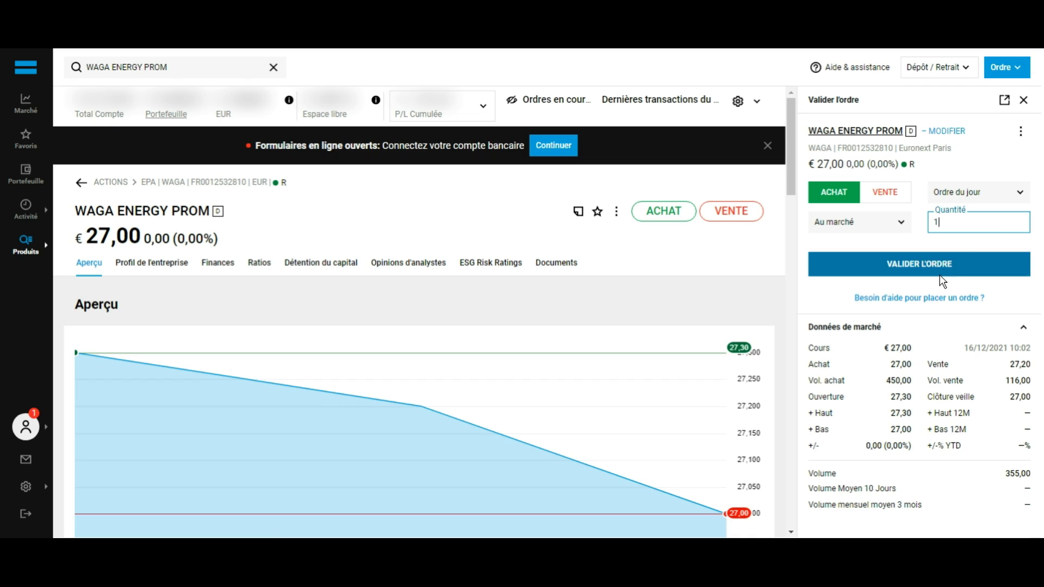
pyautogui.click(1023, 100)
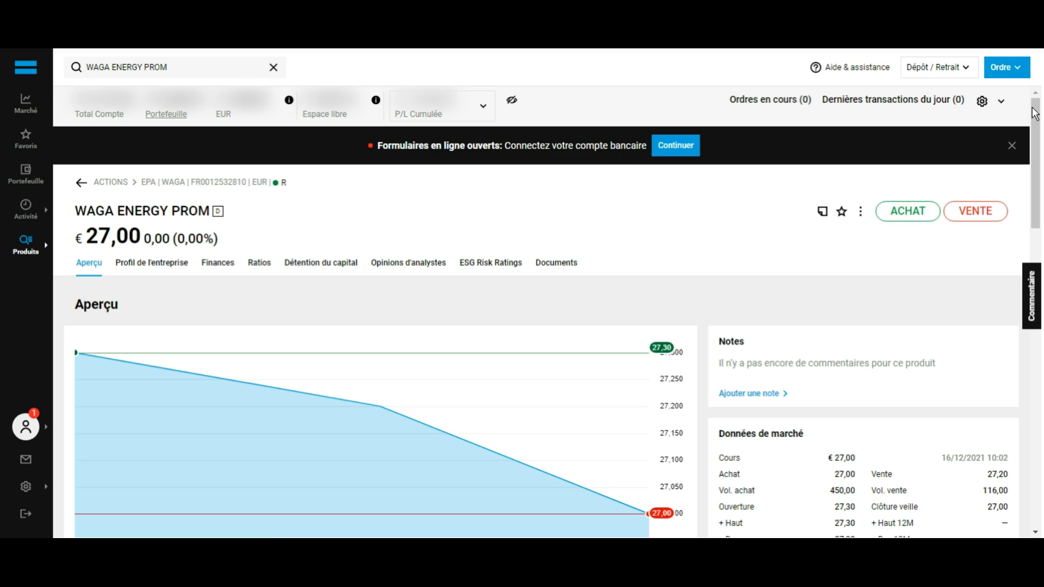
# Open the portfolio and review the open positions and upcoming dividends
pyautogui.click(28, 187)
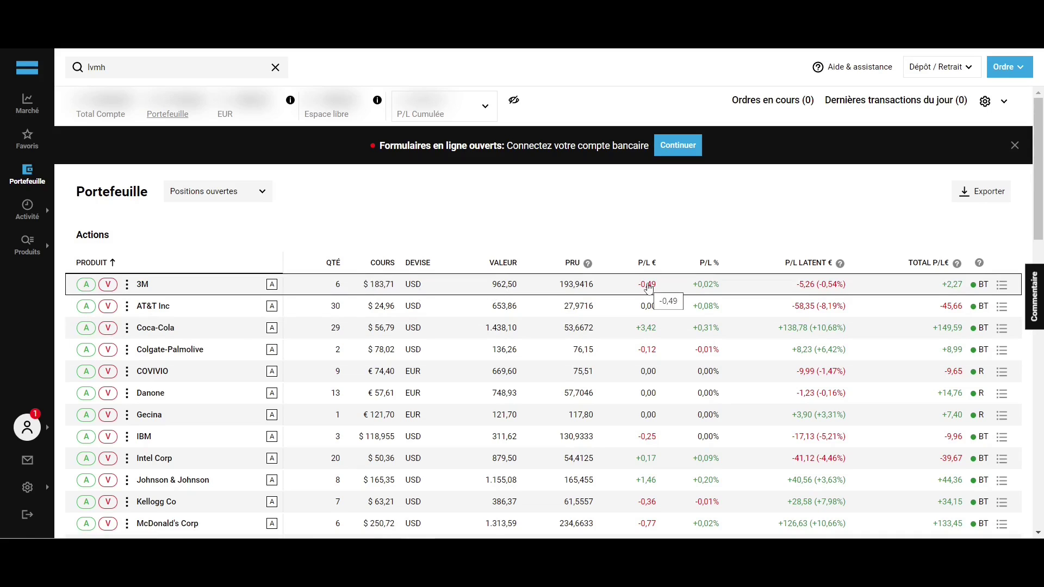
pyautogui.scroll(-10, 706, 269)
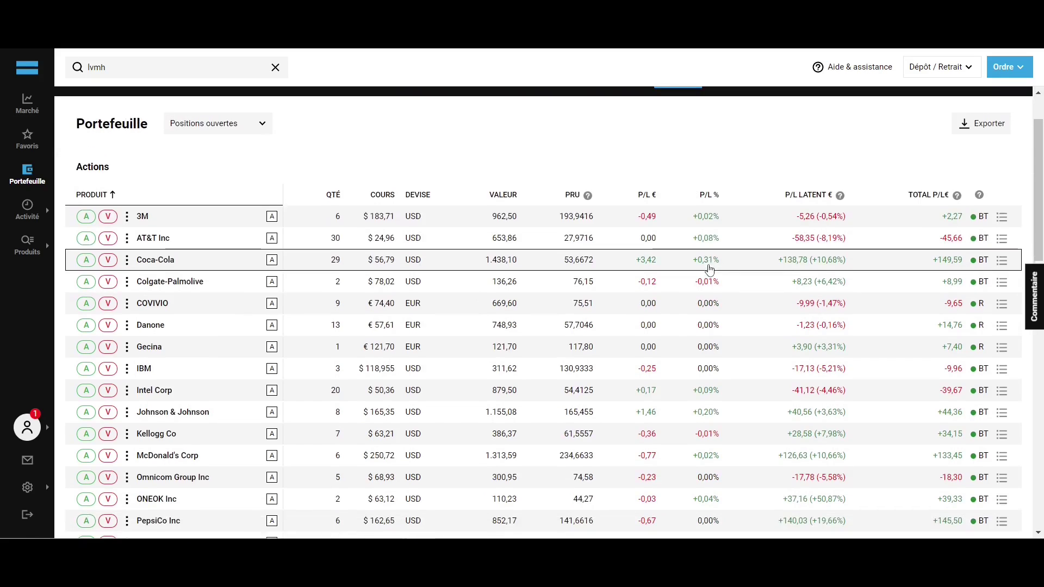
pyautogui.scroll(-8, 709, 268)
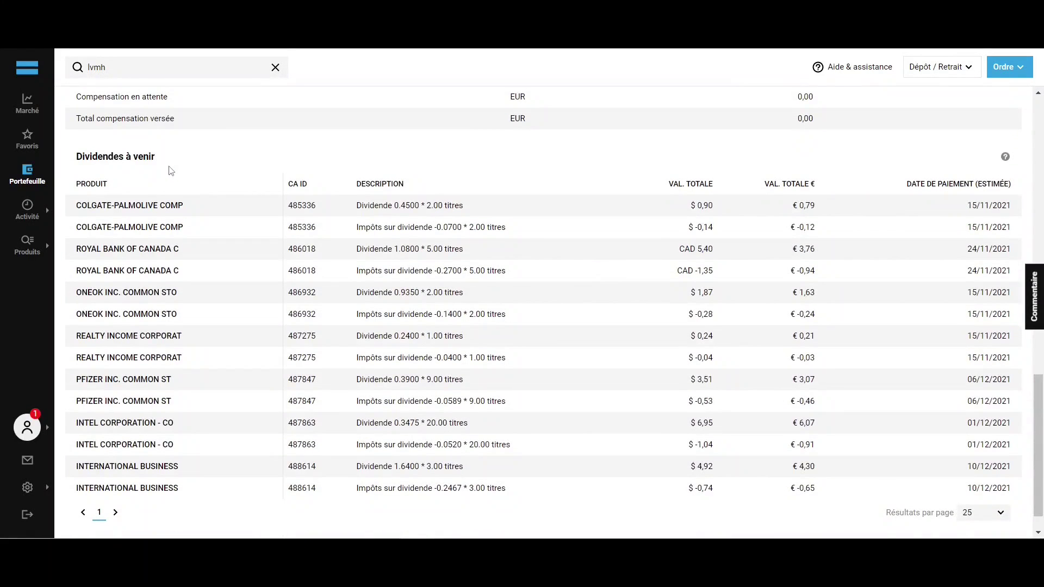
pyautogui.scroll(16, 177, 172)
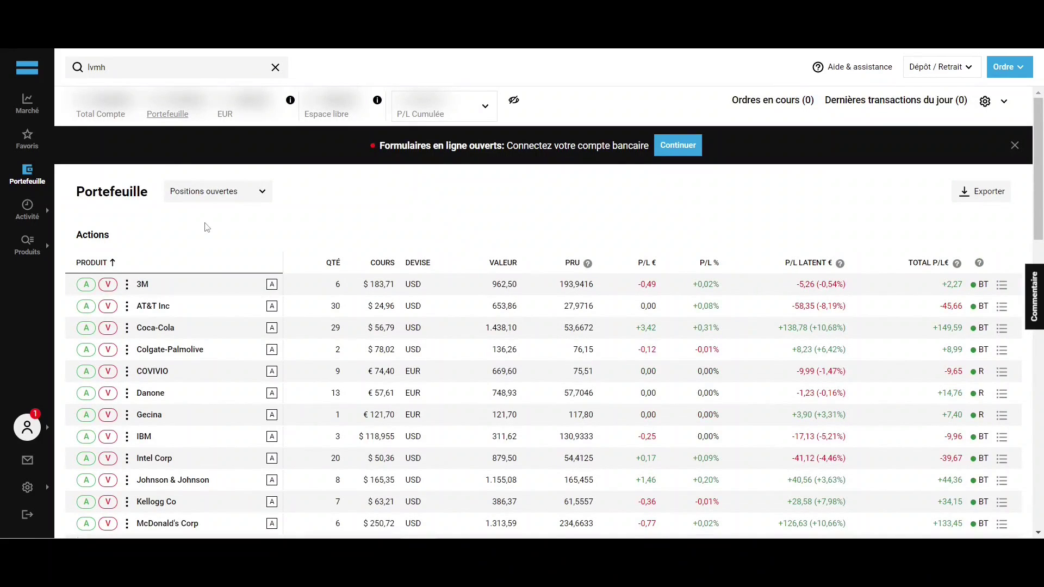
# Fill in a sell order for the 3M position with order type "Au marché" and quantity 1
pyautogui.click(108, 285)
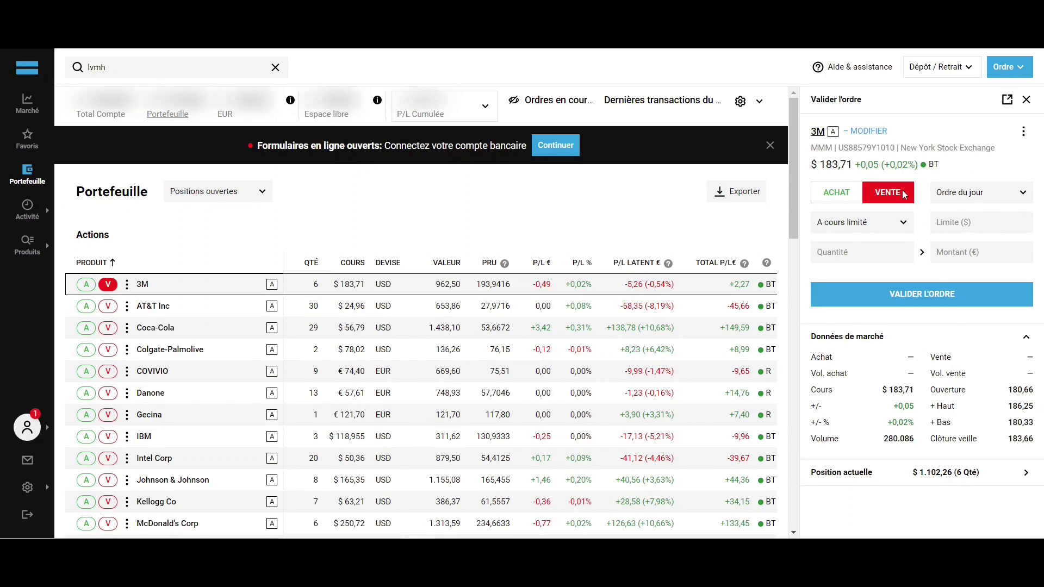
pyautogui.click(889, 227)
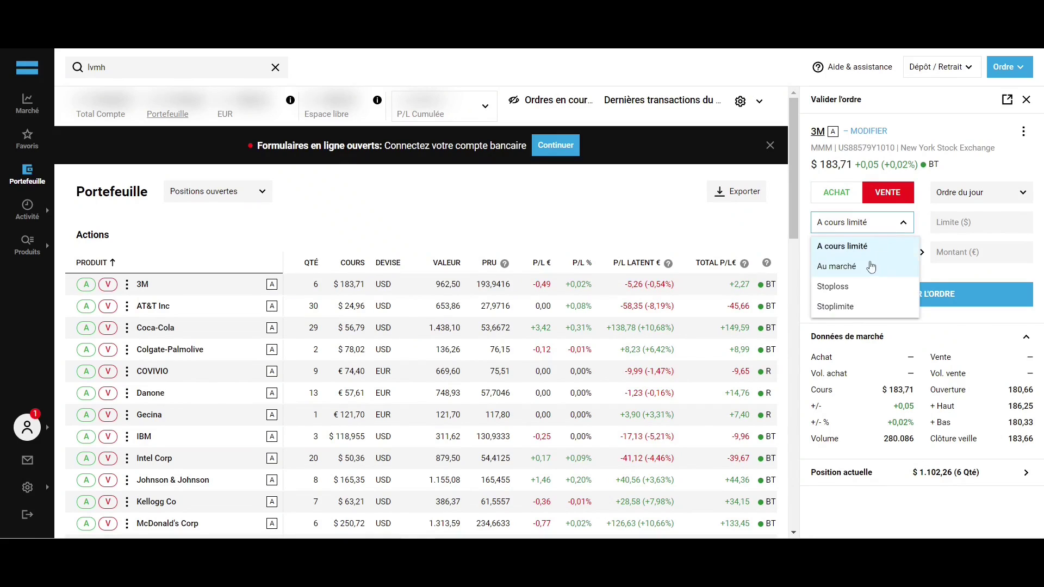
pyautogui.click(873, 265)
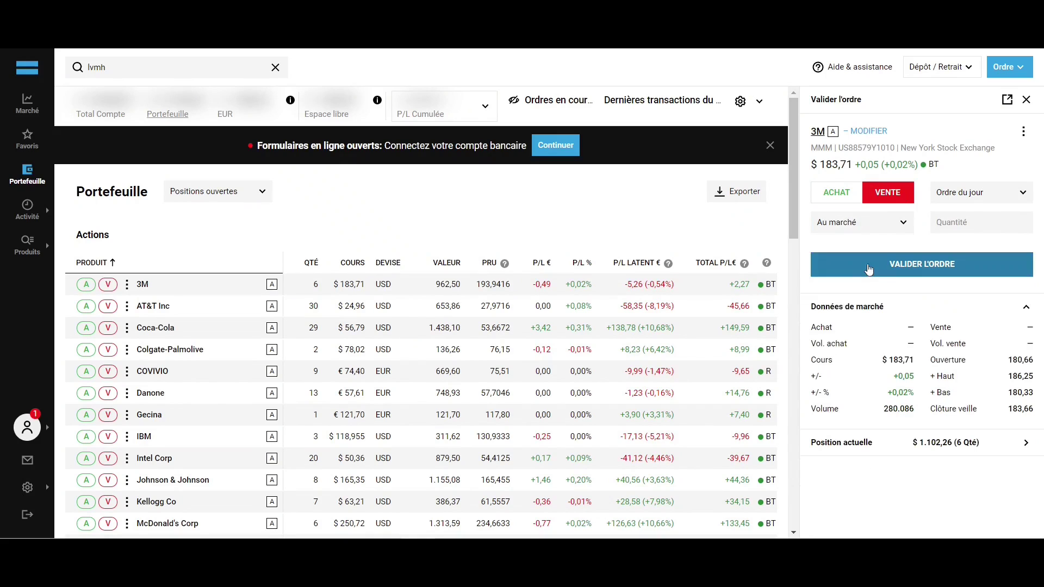
pyautogui.click(959, 222)
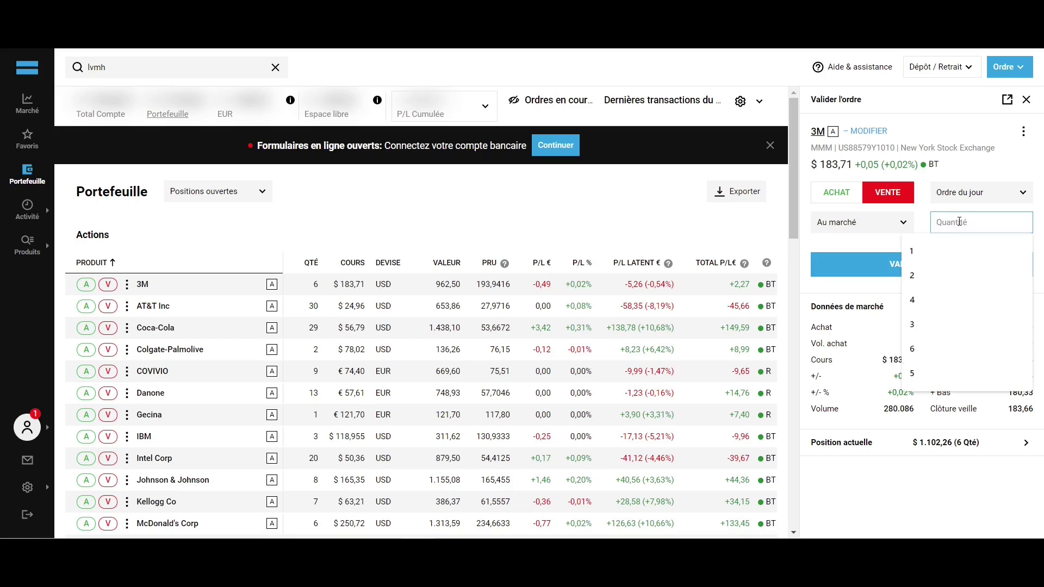
pyautogui.write('1')
pyautogui.click(925, 218)
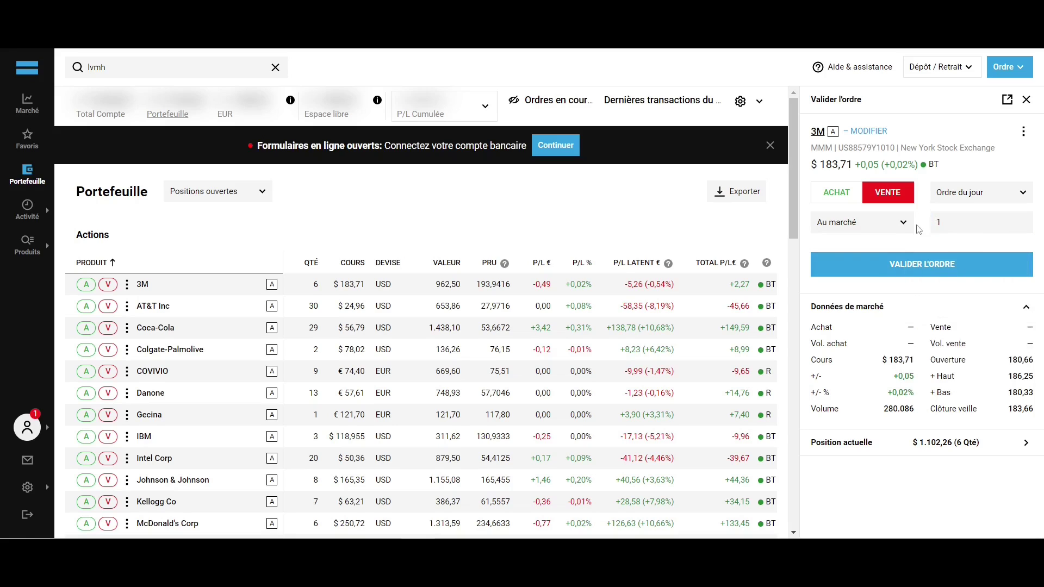